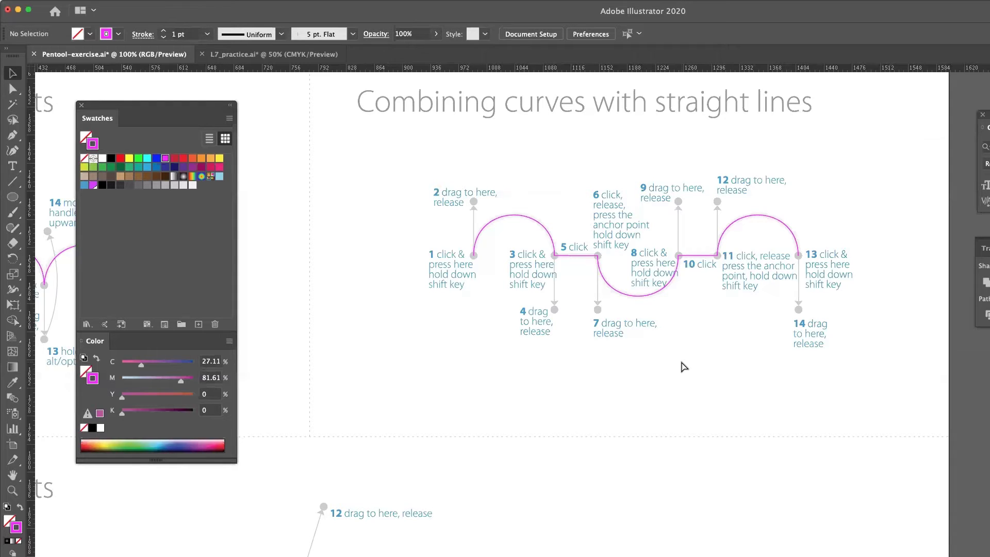
Zoom from the full artboard to the 'Curves with corner points and tweaking handles' exercise at 100%.
{"action": "key", "text": "super+0"}
{"action": "key", "text": "z"}
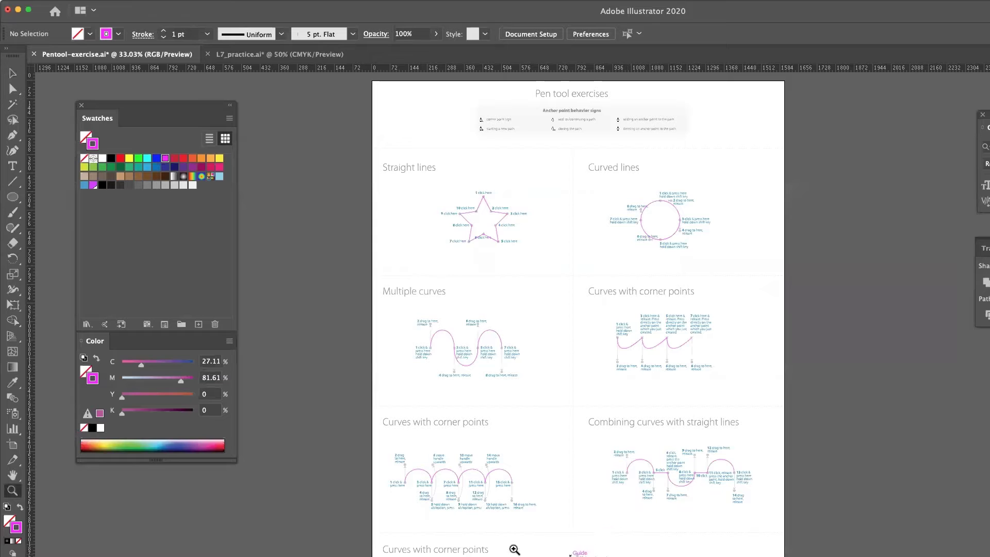
{"action": "left_click_drag", "start_coordinate": [691, 534], "coordinate": [732, 473]}
{"action": "key", "text": "super+1"}
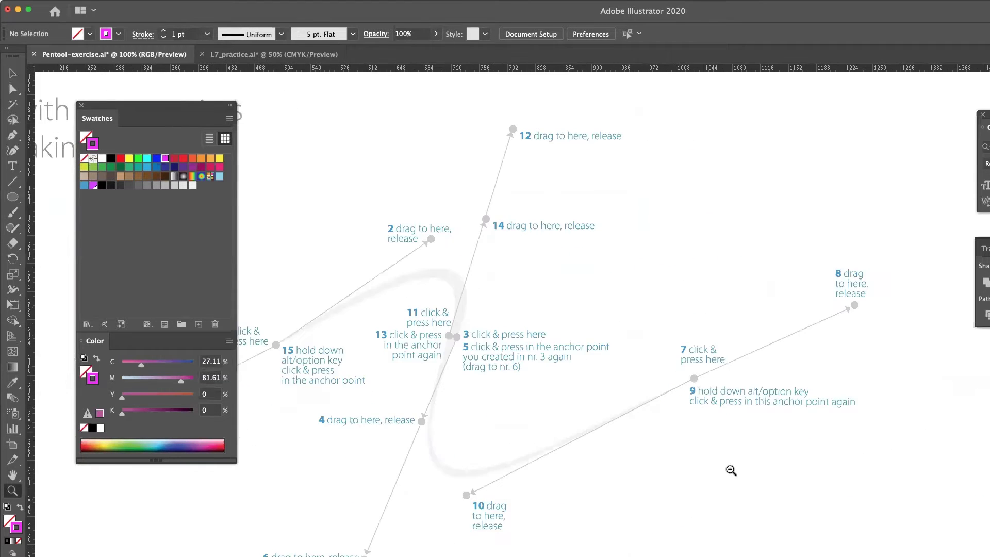
{"action": "left_click", "coordinate": [731, 470], "text": "alt"}
{"action": "left_click_drag", "start_coordinate": [568, 431], "coordinate": [778, 513]}
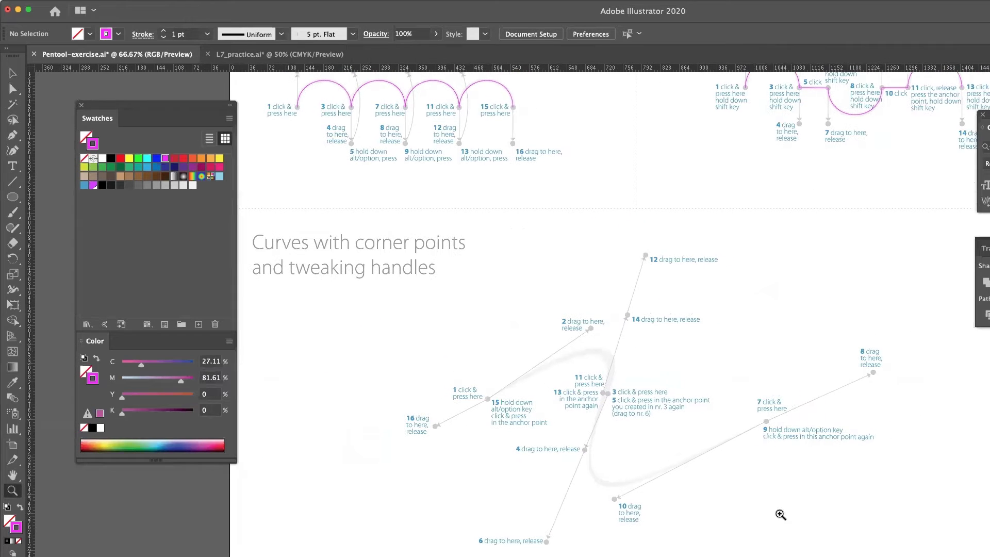
{"action": "key", "text": "p"}
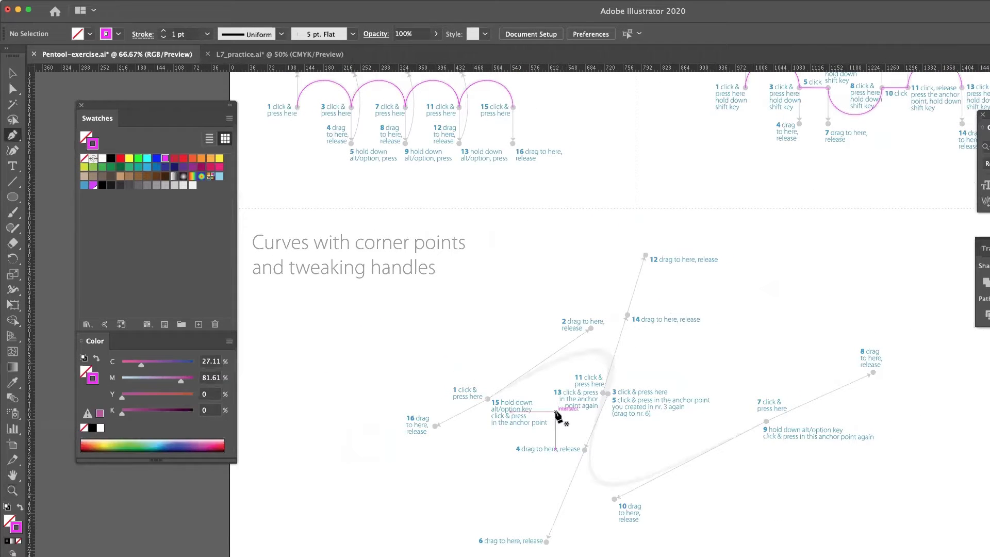
{"action": "key", "text": "z"}
{"action": "left_click", "coordinate": [588, 407]}
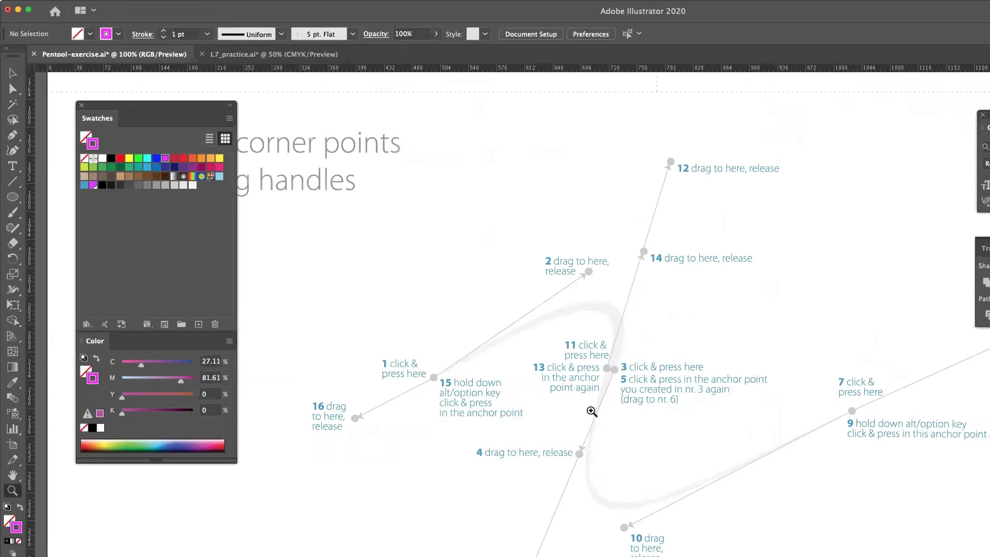
Draw a curve from point 1, handle toward point 2, to an anchor at point 3 aimed at point 4.
{"action": "key", "text": "p"}
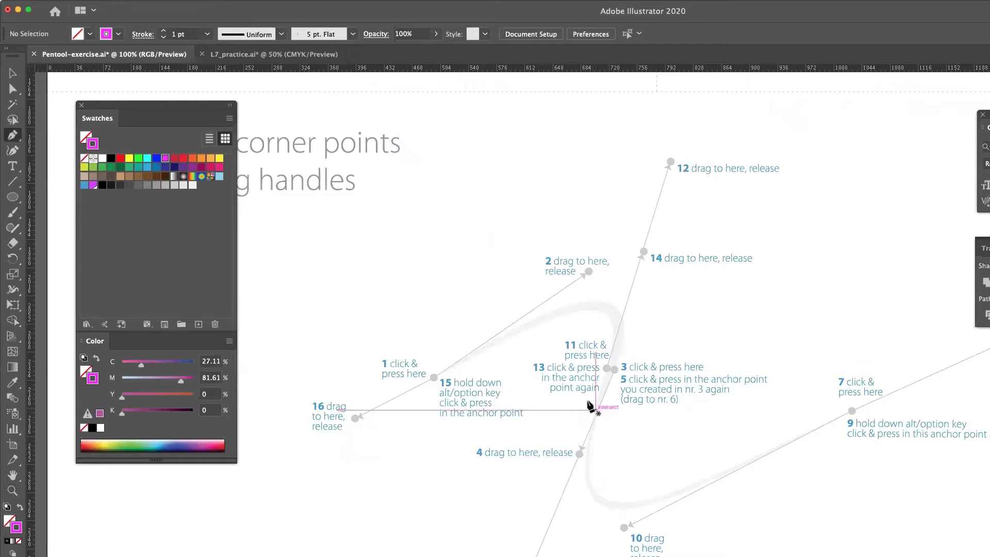
{"action": "left_click_drag", "start_coordinate": [588, 379], "coordinate": [547, 380]}
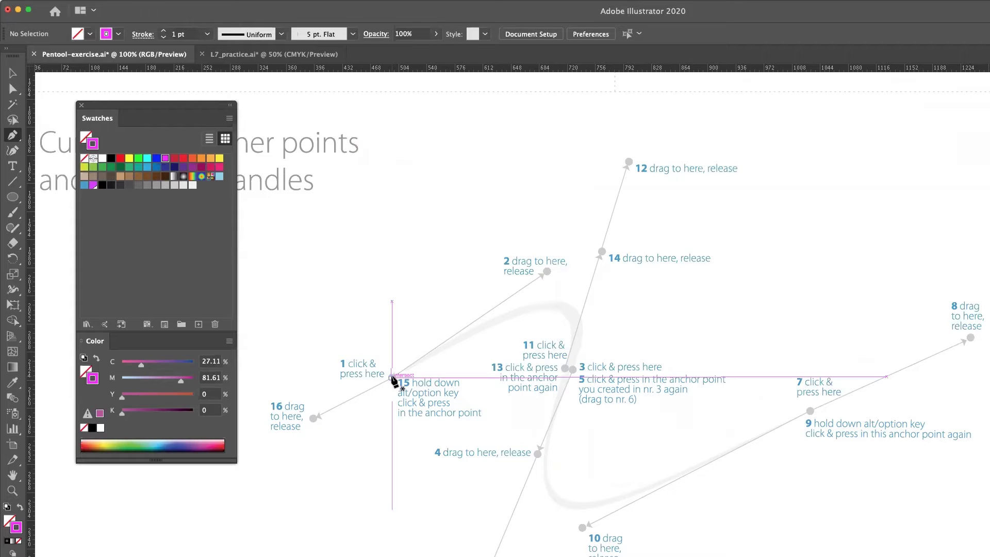
{"action": "left_click_drag", "start_coordinate": [392, 379], "coordinate": [547, 273]}
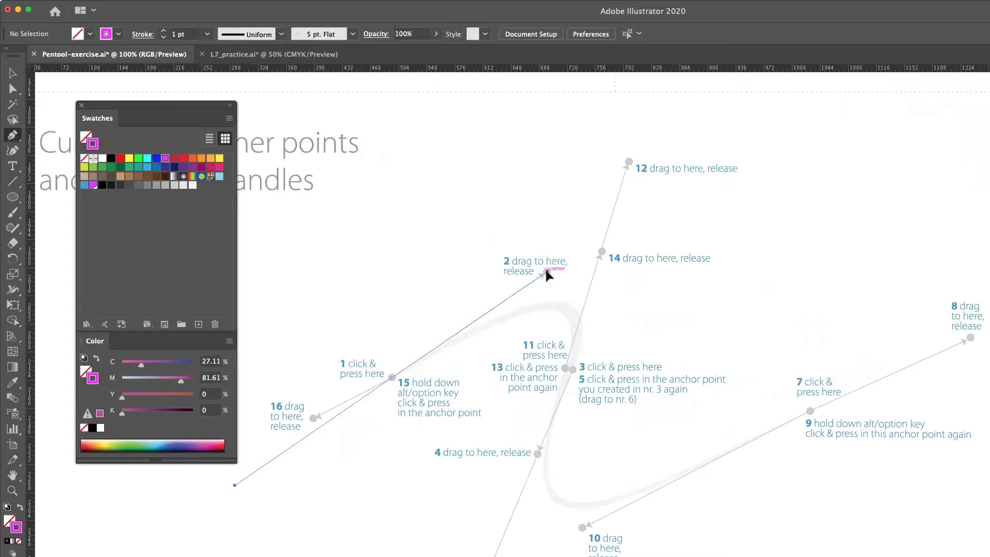
{"action": "left_click_drag", "start_coordinate": [548, 273], "coordinate": [548, 275]}
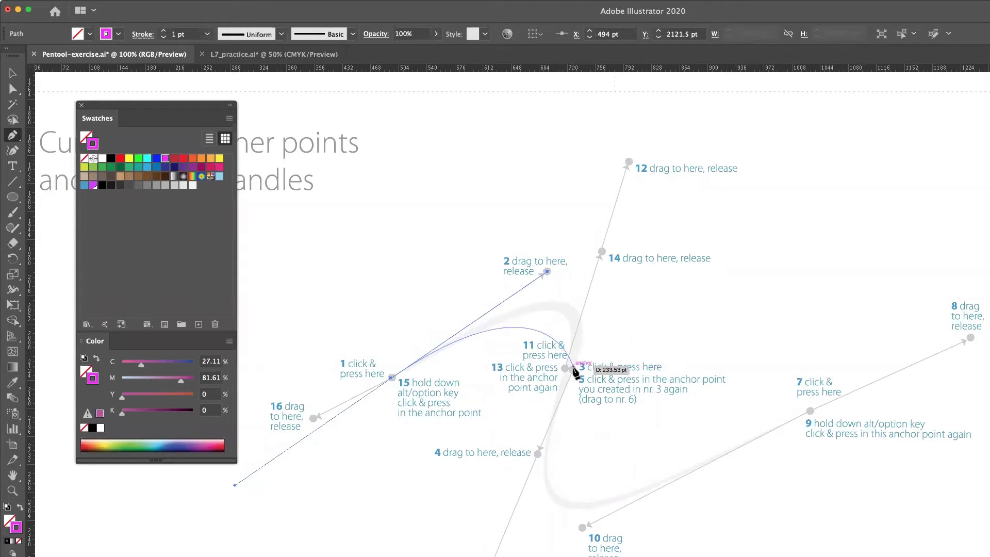
{"action": "left_click_drag", "start_coordinate": [573, 367], "coordinate": [539, 451]}
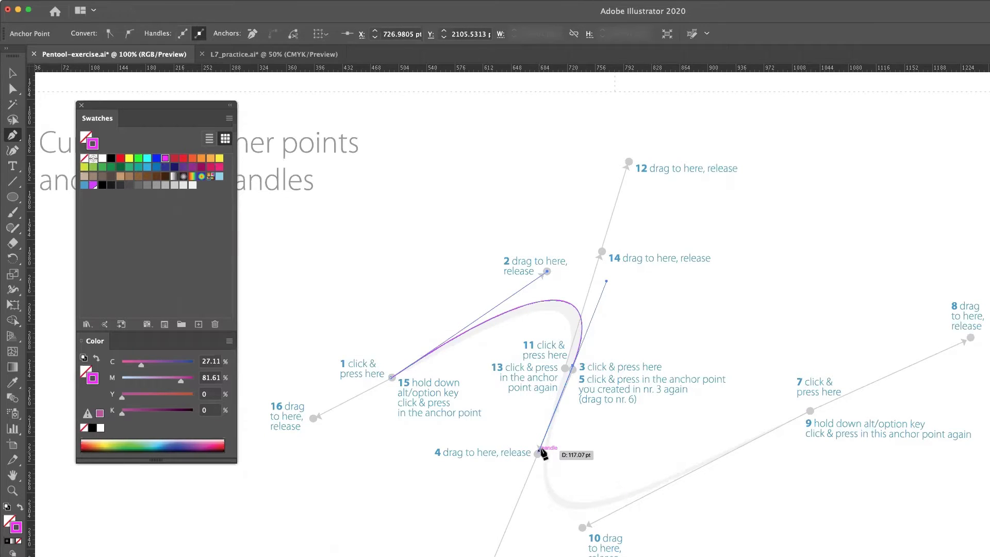
Remove point 3's outgoing handle and redirect its handle down toward point 4.
{"action": "left_click", "coordinate": [574, 365]}
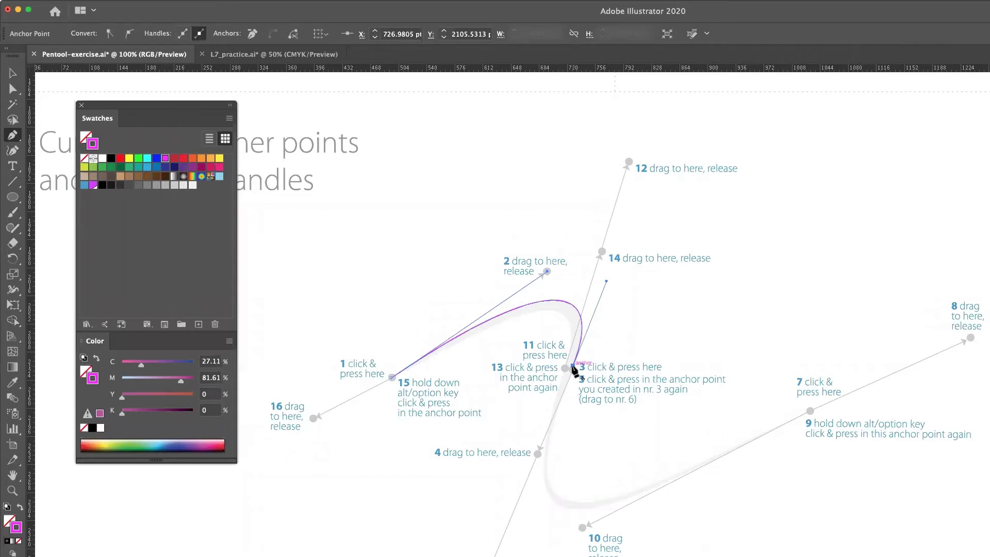
{"action": "key", "text": "super+z"}
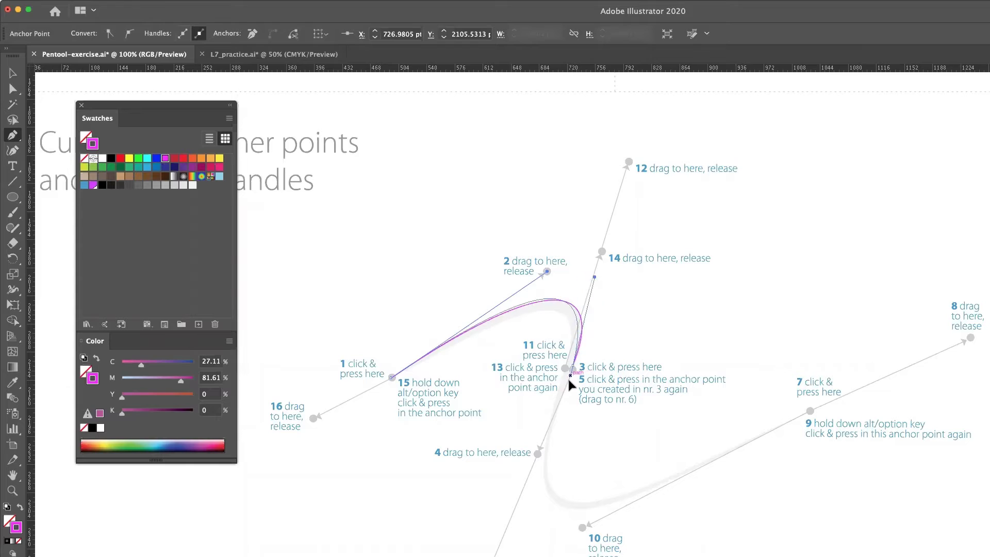
{"action": "left_click_drag", "start_coordinate": [557, 414], "coordinate": [496, 556]}
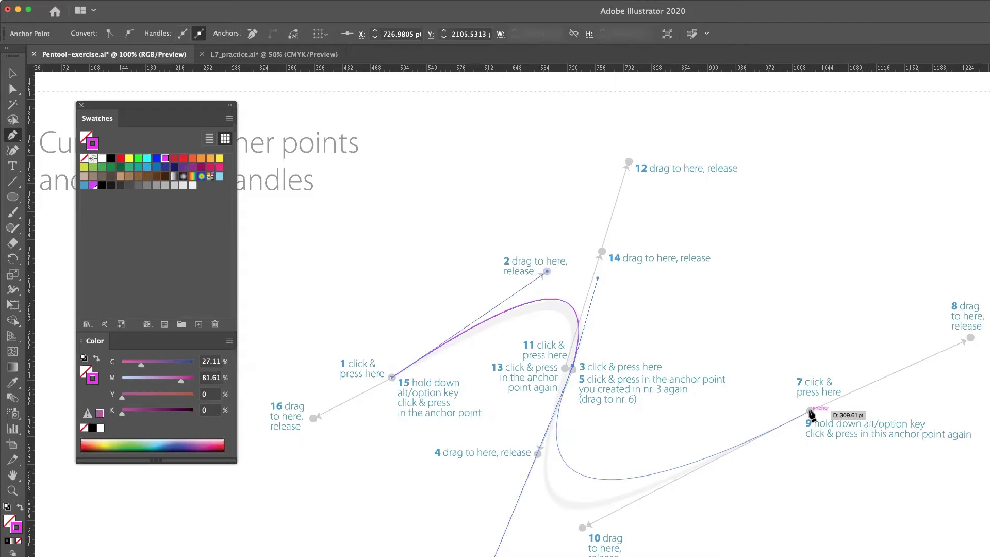
Add an anchor at point 7 dragged toward point 8 and convert it to a corner.
{"action": "left_click_drag", "start_coordinate": [810, 411], "coordinate": [971, 341]}
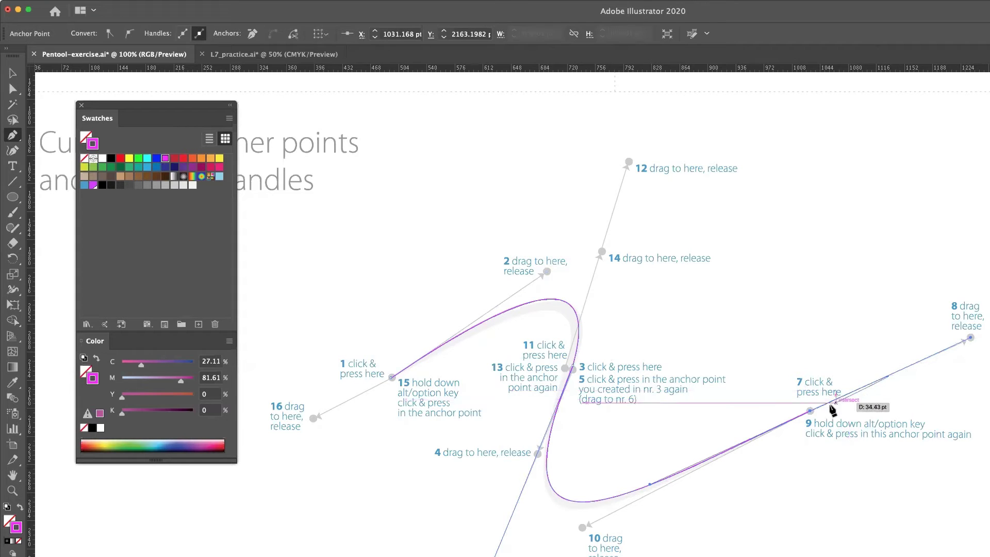
{"action": "key", "text": "alt"}
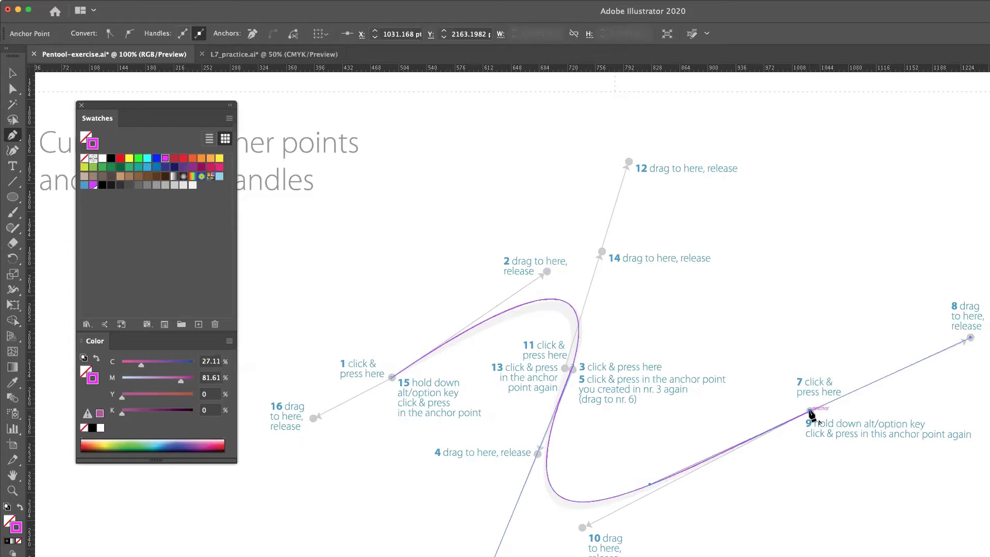
{"action": "left_click", "coordinate": [810, 411], "text": "alt"}
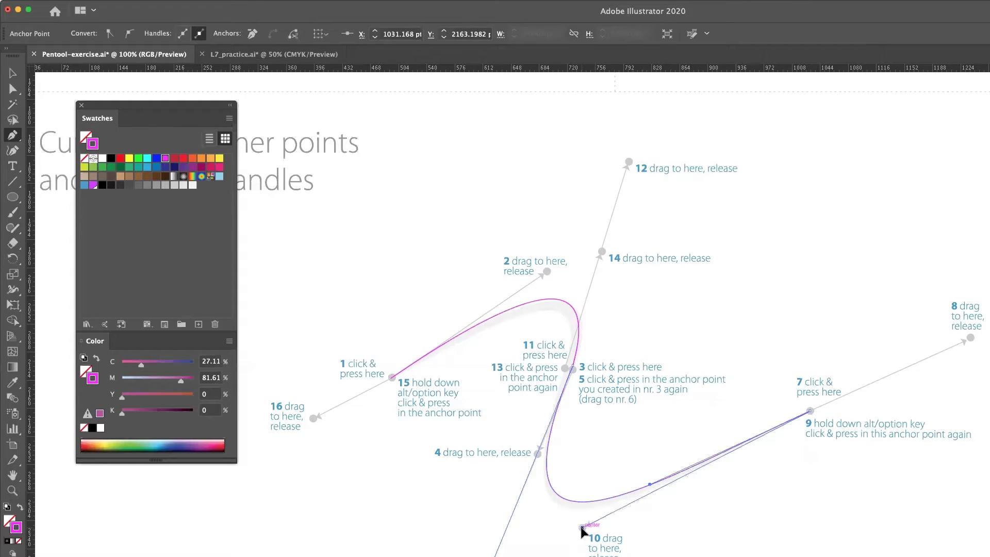
Pull point 7's handle toward point 10 and add a crossing anchor with handles to points 12 and 14.
{"action": "left_click_drag", "start_coordinate": [581, 529], "coordinate": [584, 531]}
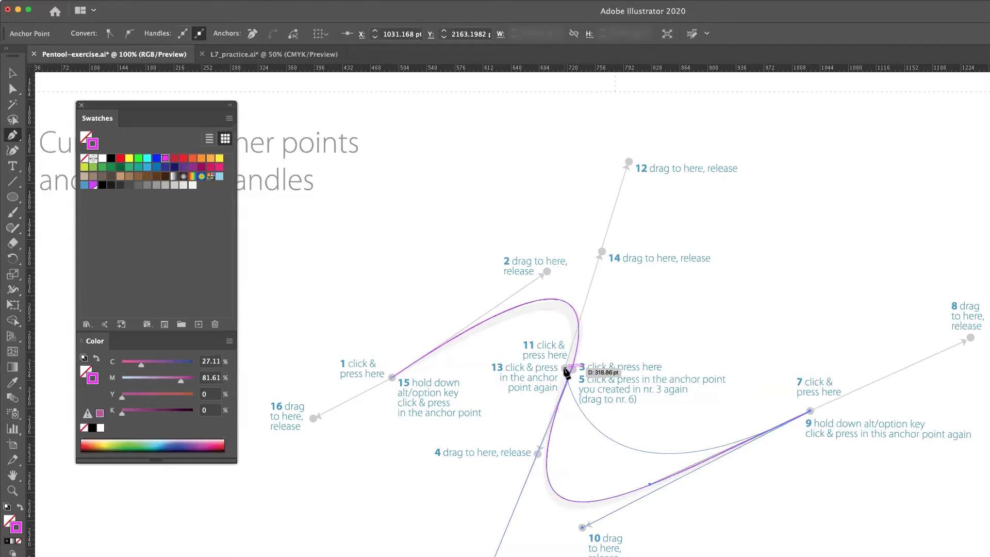
{"action": "left_click_drag", "start_coordinate": [566, 369], "coordinate": [630, 164]}
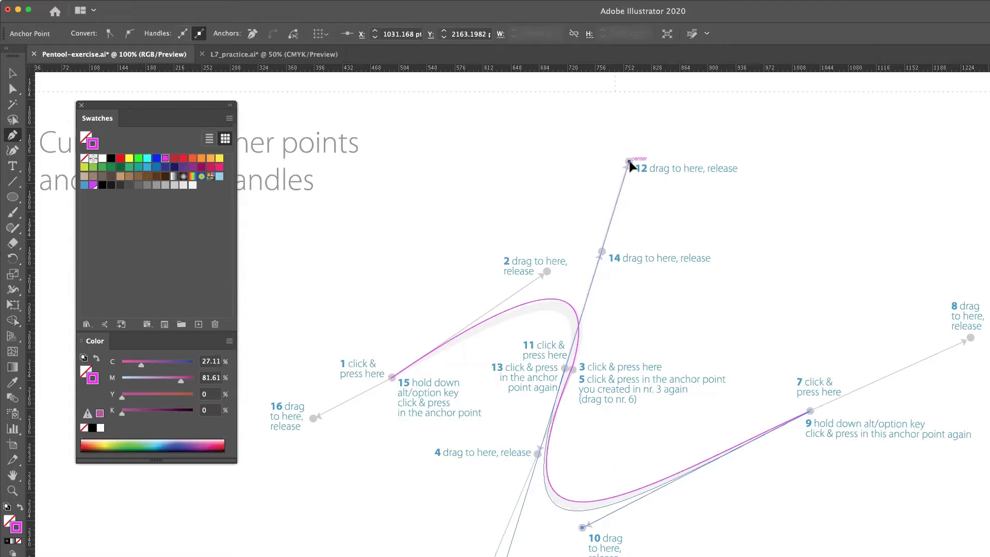
{"action": "left_click_drag", "start_coordinate": [630, 164], "coordinate": [630, 164]}
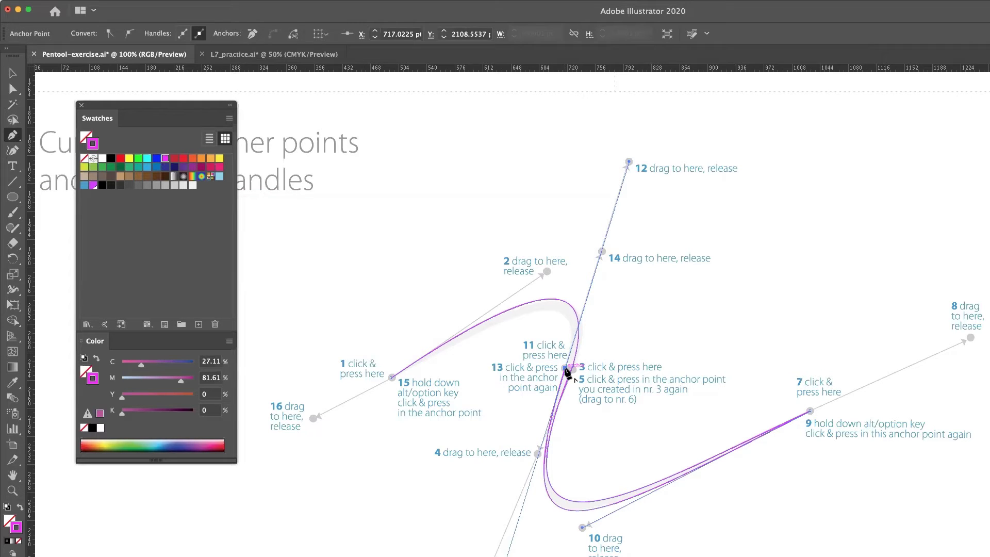
{"action": "left_click_drag", "start_coordinate": [567, 371], "coordinate": [600, 251]}
{"action": "left_click_drag", "start_coordinate": [600, 251], "coordinate": [602, 252]}
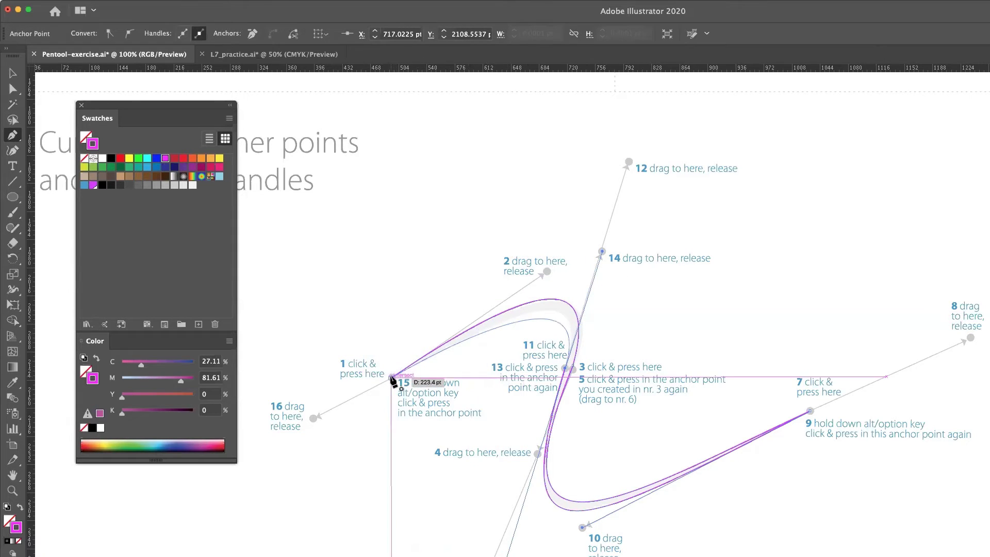
Close the path at point 1 with its handle toward point 16.
{"action": "mouse_move", "coordinate": [392, 378]}
{"action": "left_mouse_down"}
{"action": "mouse_move", "coordinate": [367, 382]}
{"action": "mouse_move", "coordinate": [403, 382]}
{"action": "mouse_move", "coordinate": [397, 377]}
{"action": "left_mouse_up"}
{"action": "key", "text": "ctrl+z"}
{"action": "left_click_drag", "start_coordinate": [392, 379], "coordinate": [315, 420]}
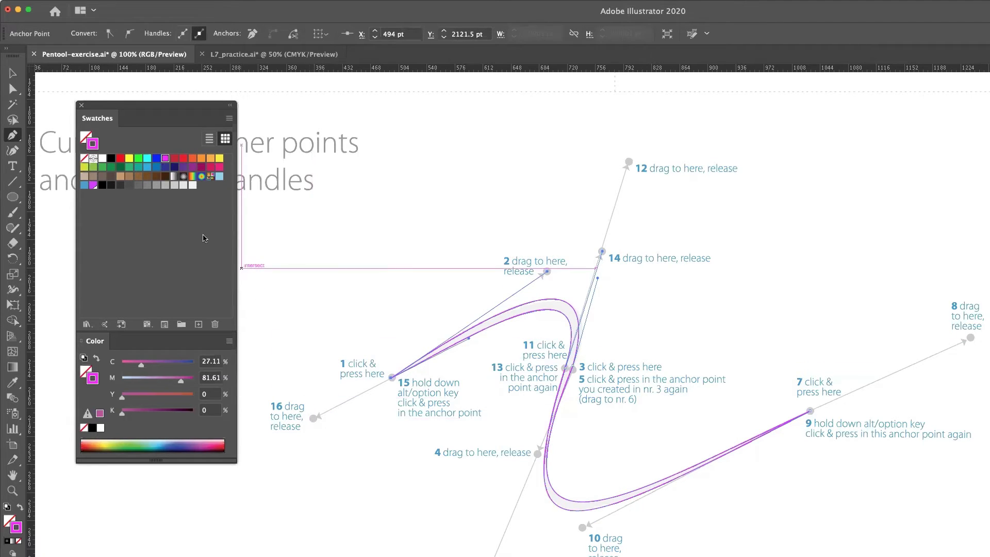
Fill the closed swoosh with the magenta swatch, then deselect it.
{"action": "left_click", "coordinate": [86, 136]}
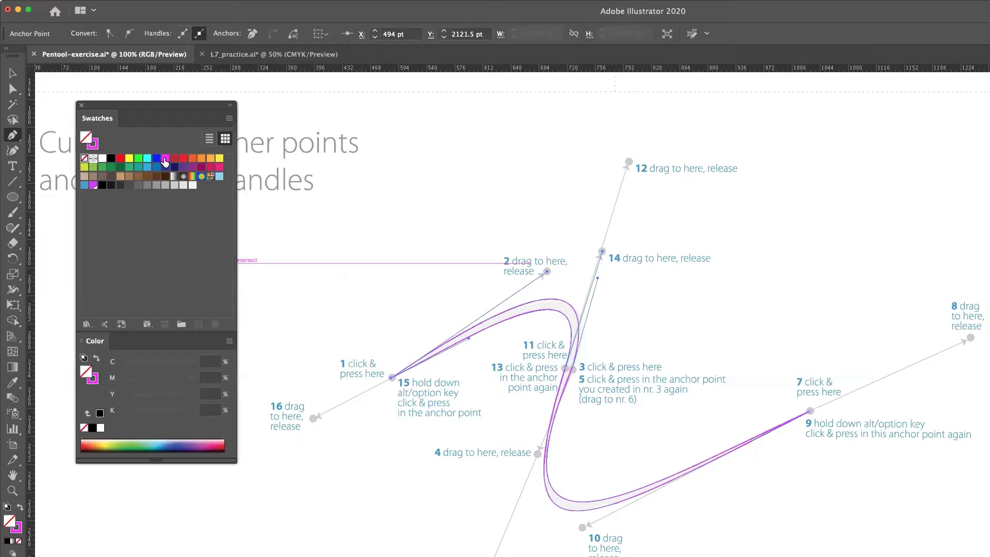
{"action": "left_click", "coordinate": [164, 161]}
{"action": "left_click", "coordinate": [13, 73]}
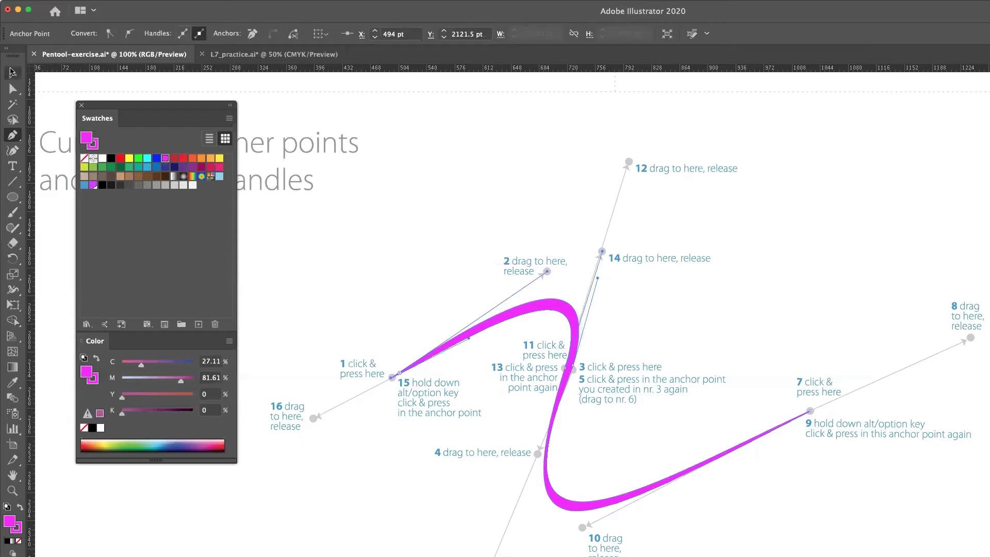
{"action": "left_click", "coordinate": [487, 191]}
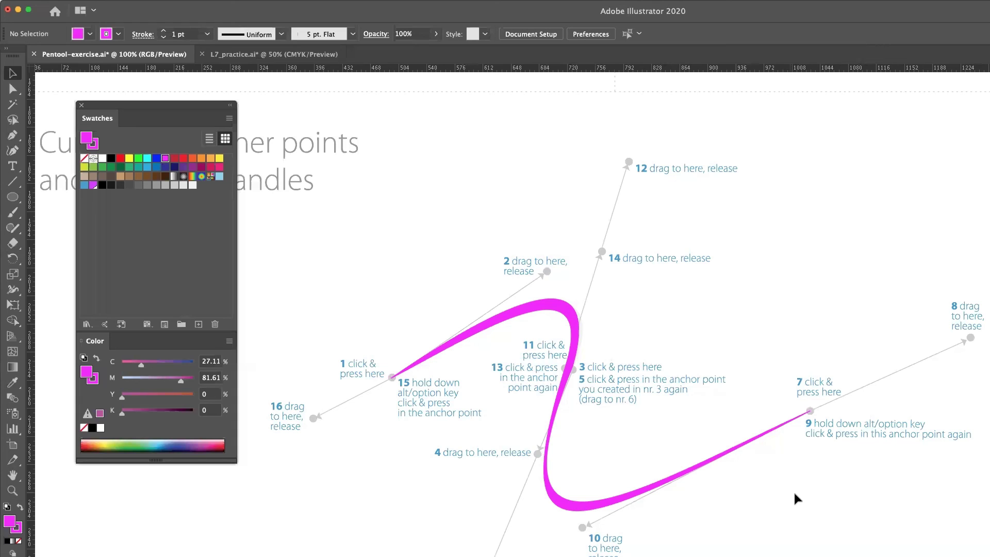
Zoom out to about 33% so the whole exercise sheet with its magenta traced paths fits the window.
{"action": "scroll", "coordinate": [566, 348], "scroll_direction": "down", "scroll_amount": 5}
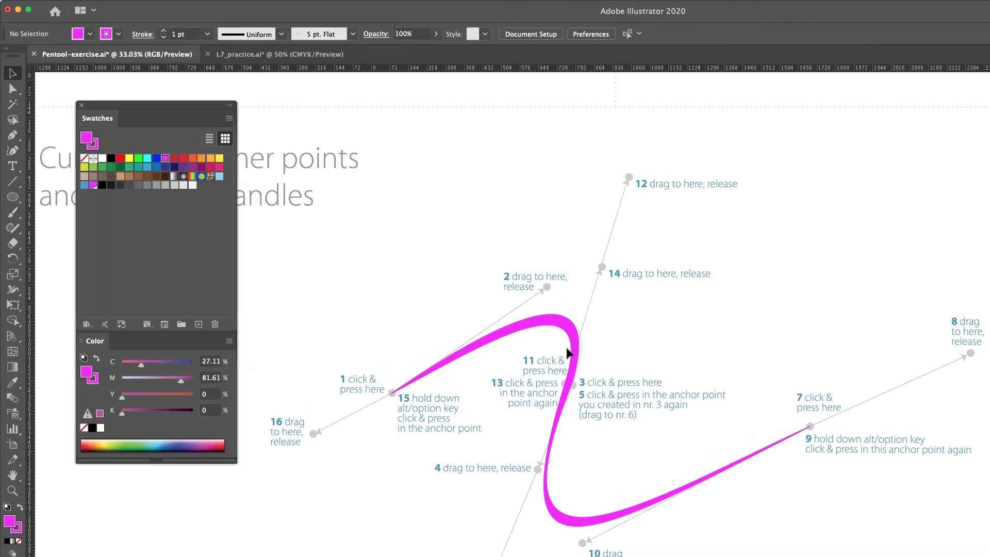
{"action": "scroll", "coordinate": [504, 366], "scroll_direction": "down", "scroll_amount": 1}
{"action": "scroll", "coordinate": [502, 368], "scroll_direction": "up", "scroll_amount": 1}
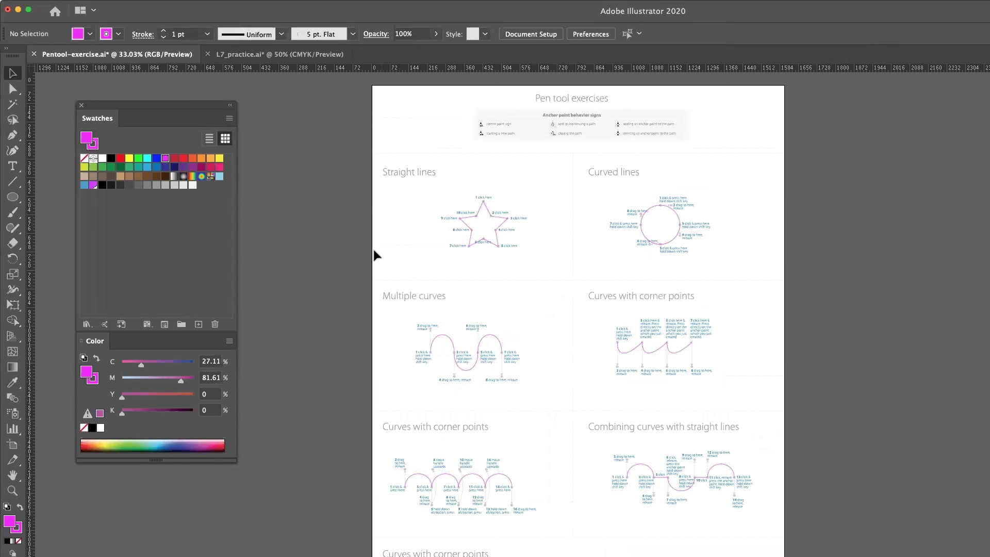
{"action": "left_click_drag", "start_coordinate": [157, 108], "coordinate": [157, 106]}
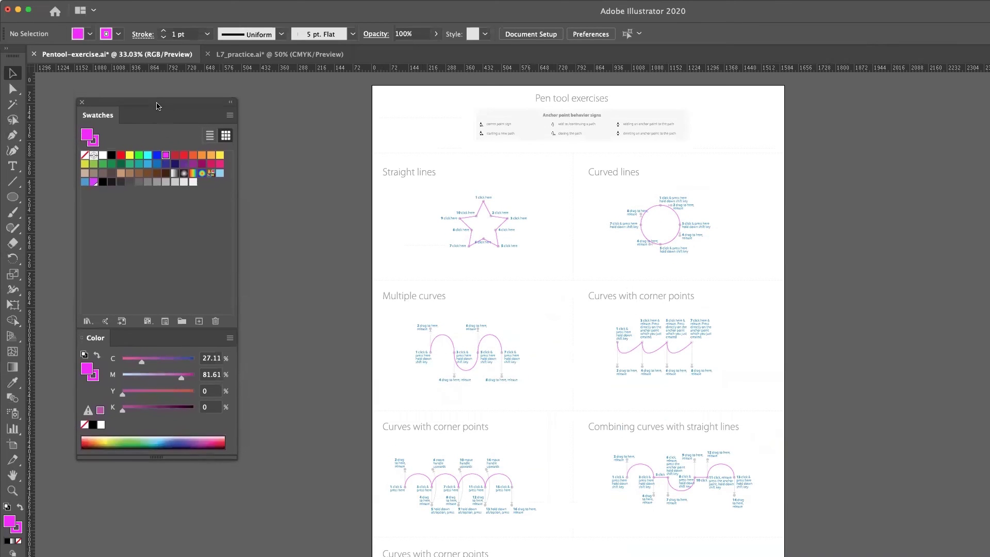